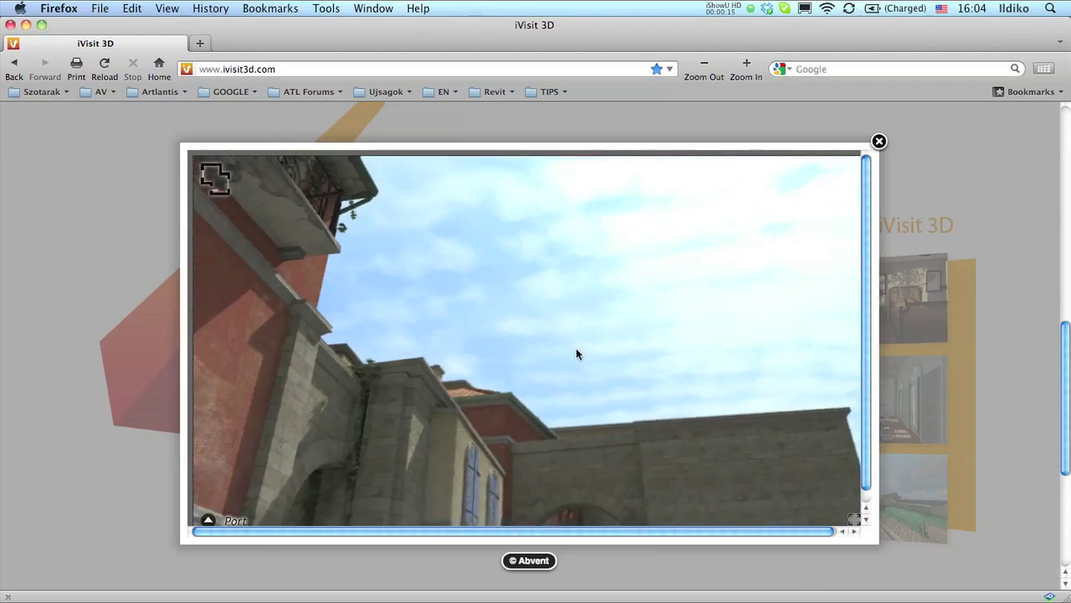
# - Look around the harbour panorama, jump to Face Passage and turn past the red yacht
pyautogui.moveTo(575, 354); pyautogui.dragTo(715, 328)
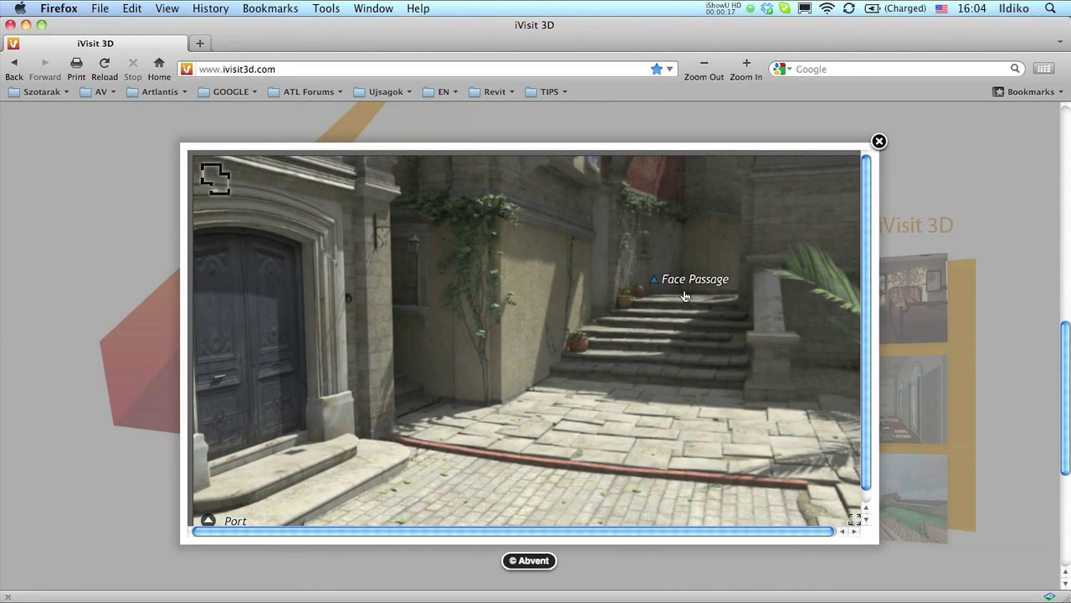
pyautogui.click(684, 283)
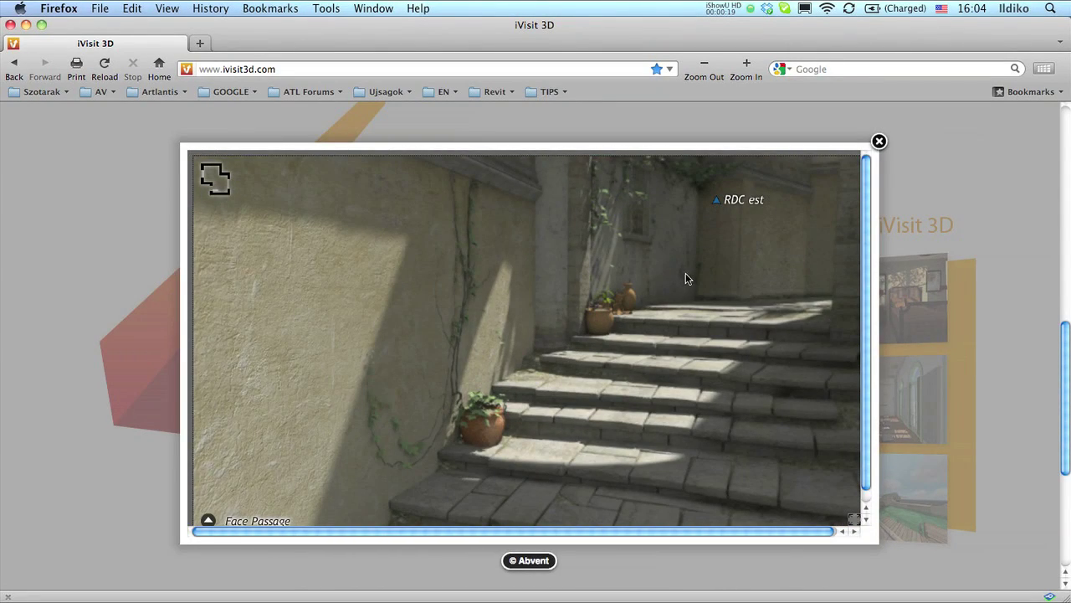
pyautogui.moveTo(719, 278); pyautogui.dragTo(728, 255)
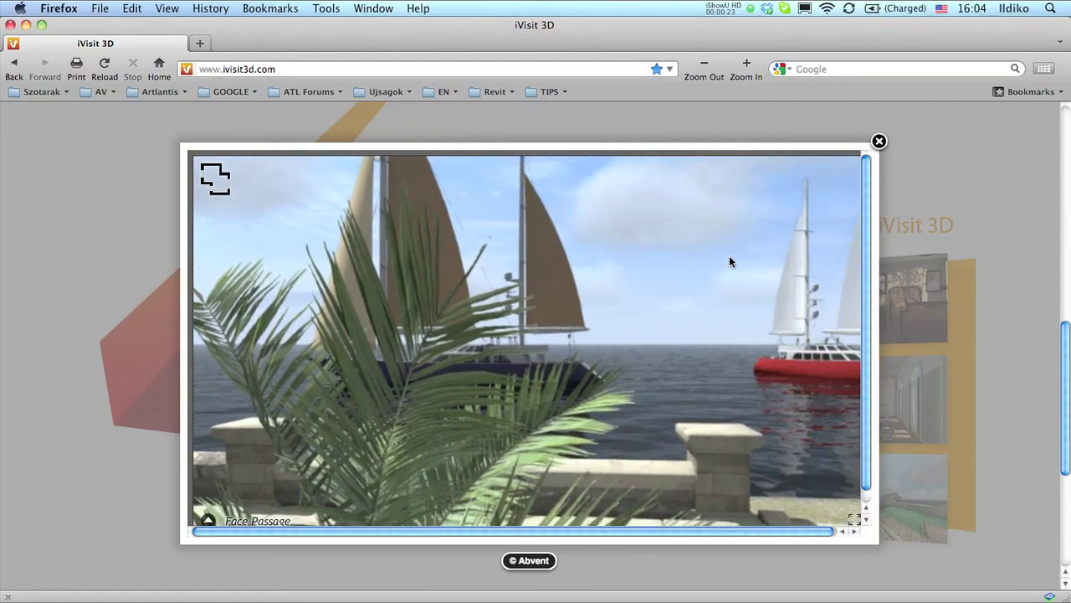
pyautogui.moveTo(729, 255); pyautogui.dragTo(505, 315)
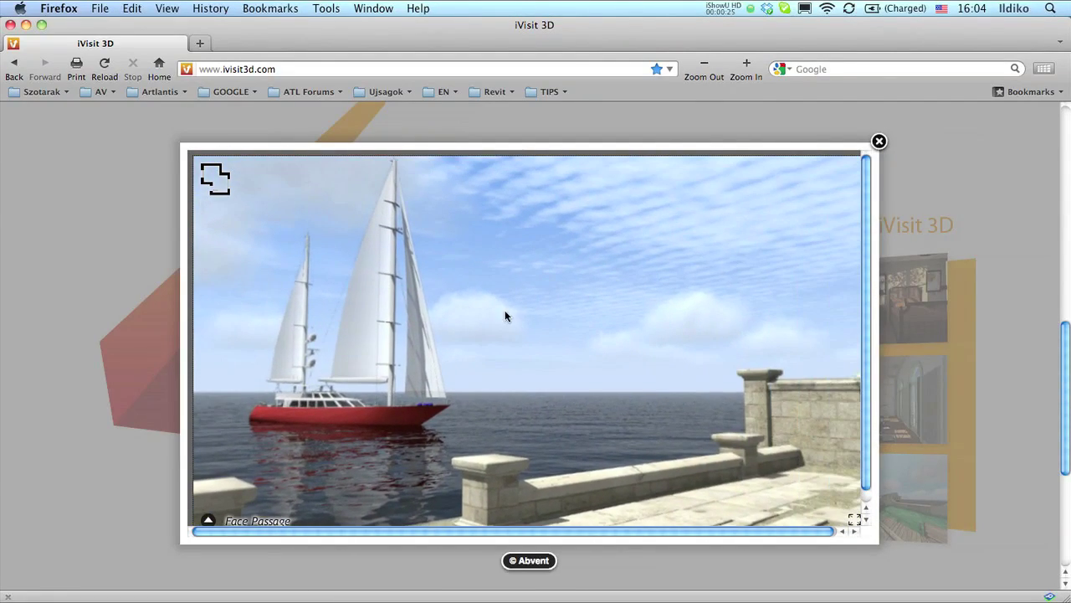
# - Switch to the ivy-covered wall node via the thumbnails and pan across the alley
pyautogui.click(209, 520)
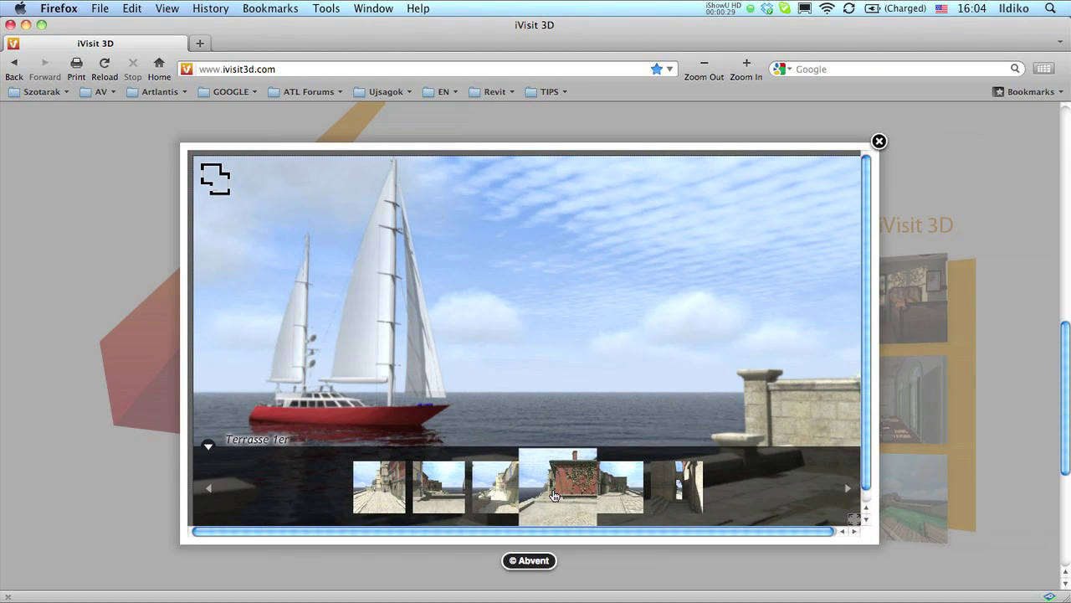
pyautogui.click(571, 492)
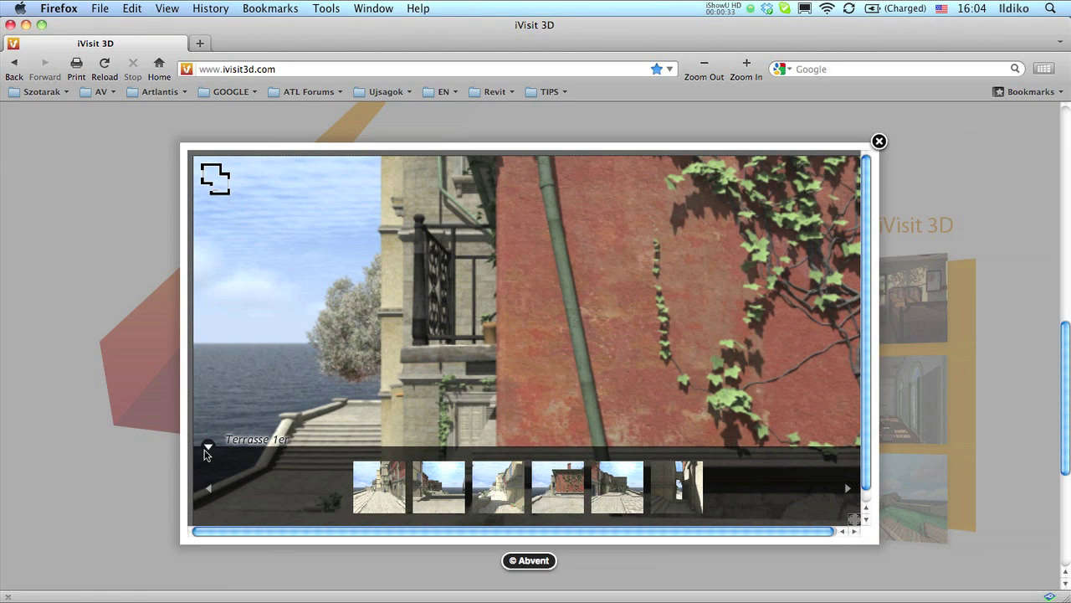
pyautogui.click(210, 451)
pyautogui.moveTo(410, 425); pyautogui.dragTo(501, 404)
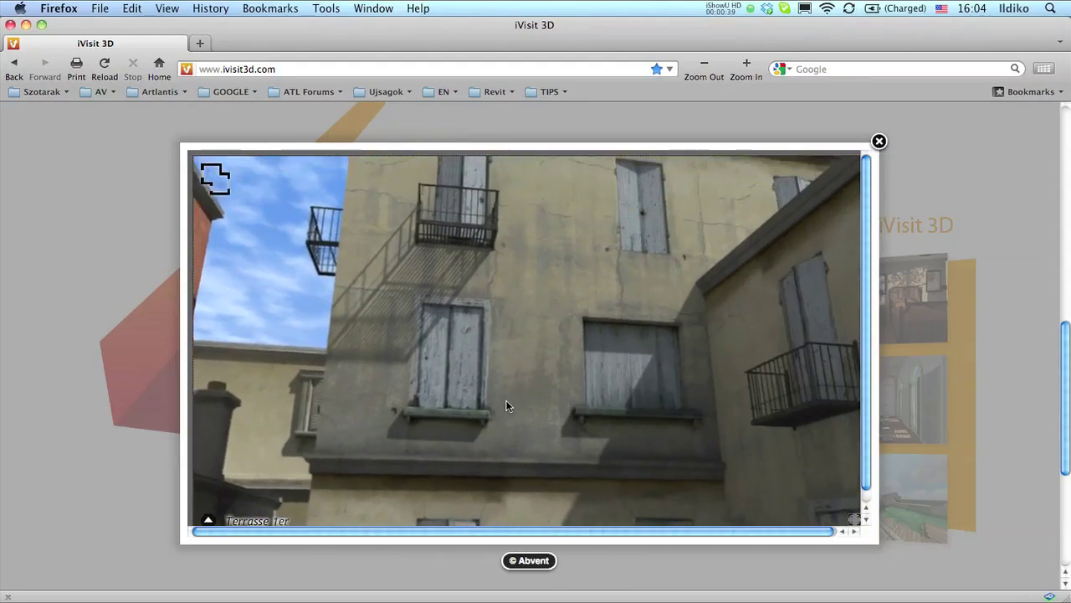
pyautogui.moveTo(501, 404); pyautogui.dragTo(504, 407)
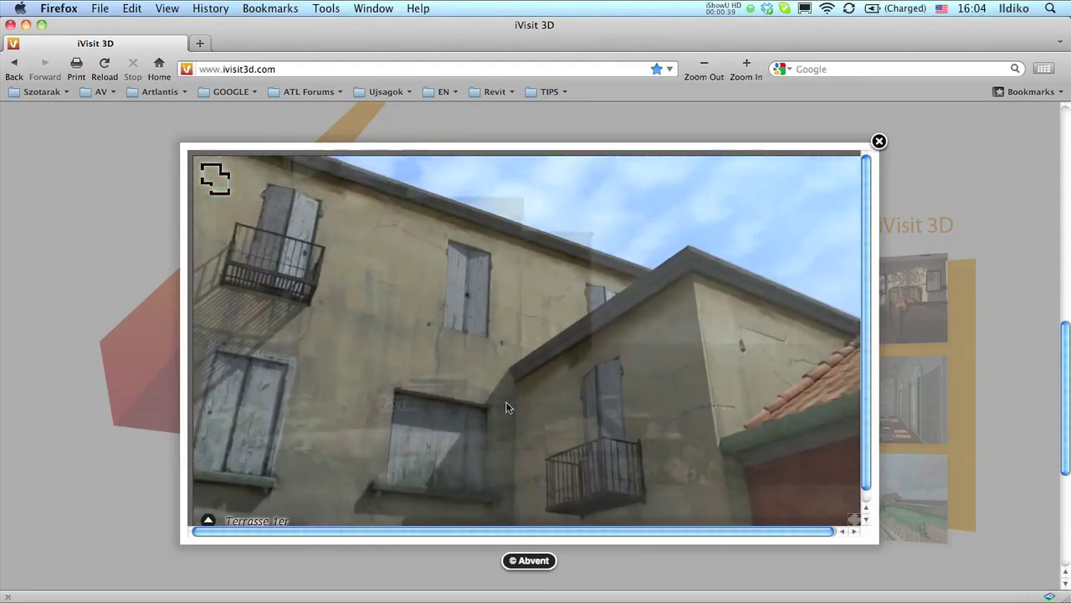
# - Move to the next node, then use the plan map to reach the Face Passage terrace view
pyautogui.click(398, 441)
pyautogui.moveTo(398, 441)
pyautogui.mouseDown()
pyautogui.moveTo(403, 393)
pyautogui.moveTo(391, 388)
pyautogui.mouseUp()
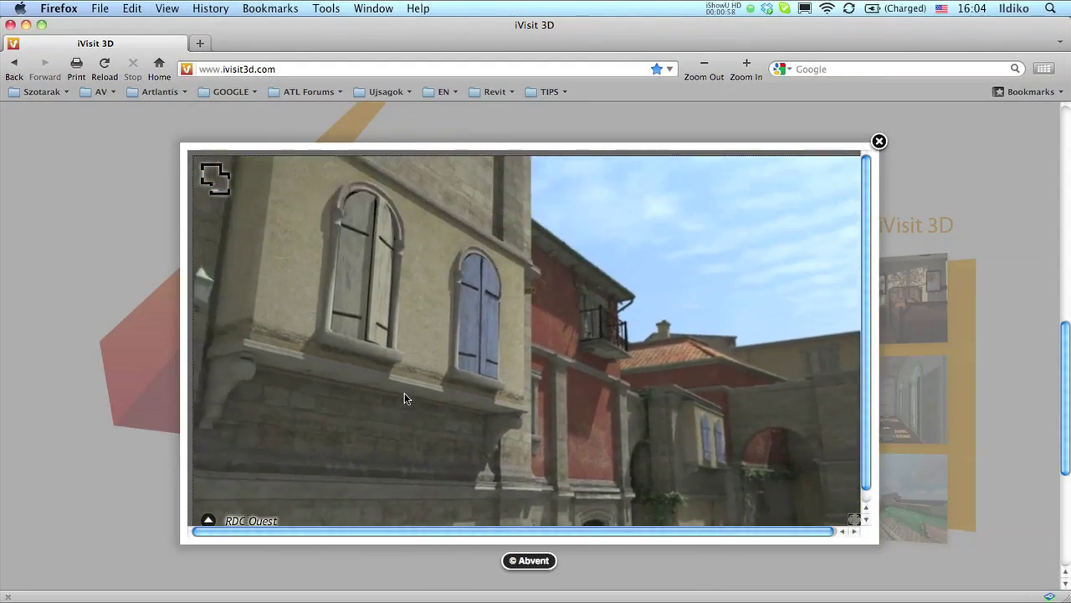
pyautogui.click(215, 181)
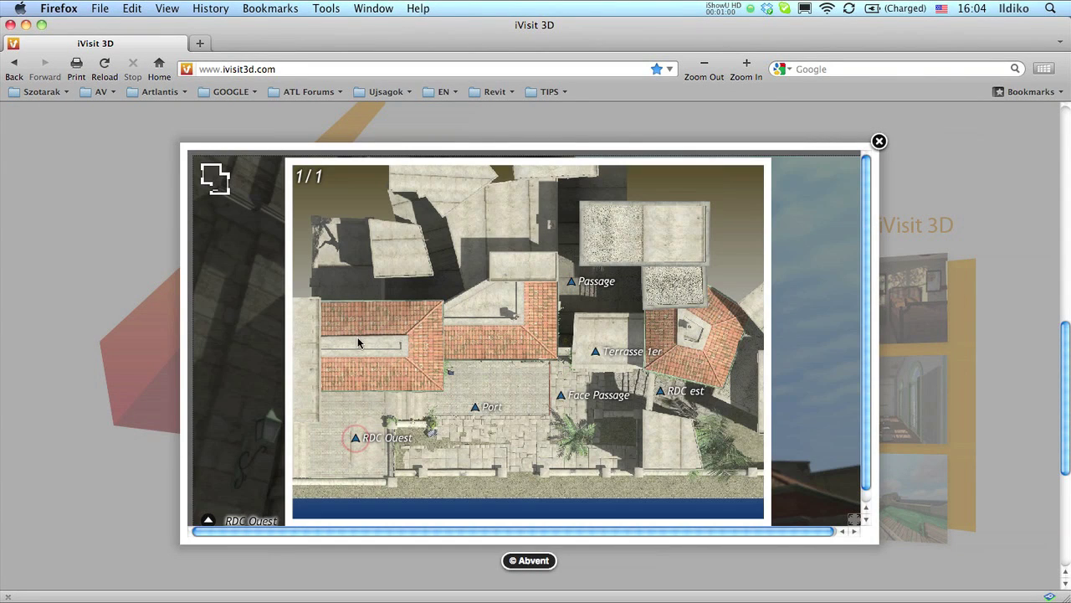
pyautogui.click(583, 396)
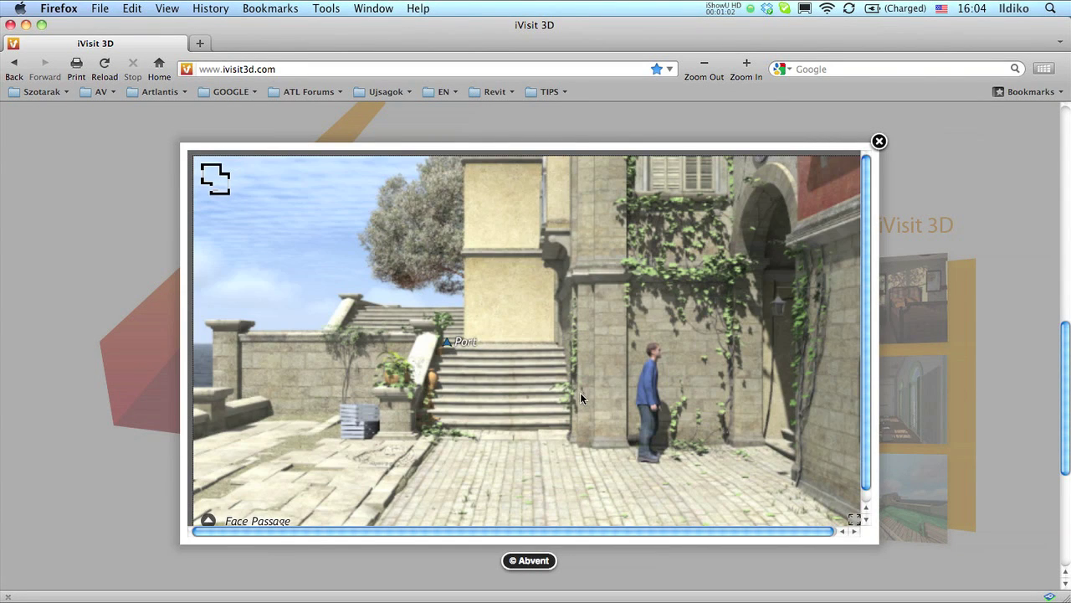
pyautogui.moveTo(560, 392)
pyautogui.mouseDown()
pyautogui.moveTo(527, 394)
pyautogui.moveTo(526, 381)
pyautogui.moveTo(566, 399)
pyautogui.moveTo(568, 369)
pyautogui.mouseUp()
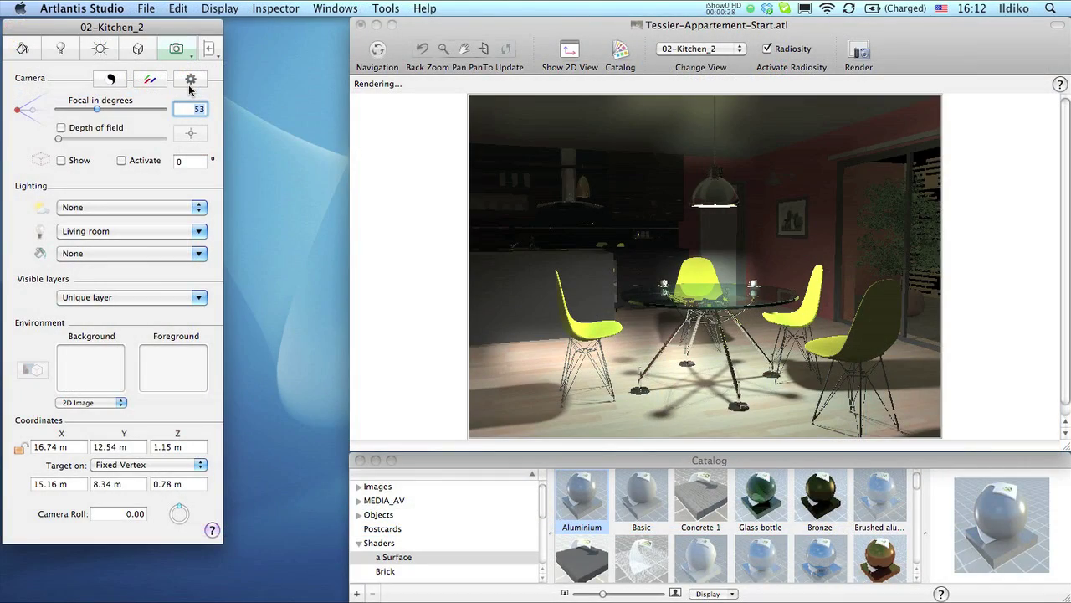
# - Add a new 'room' panorama view from the kitchen scene and show its 2D plan
pyautogui.click(191, 60)
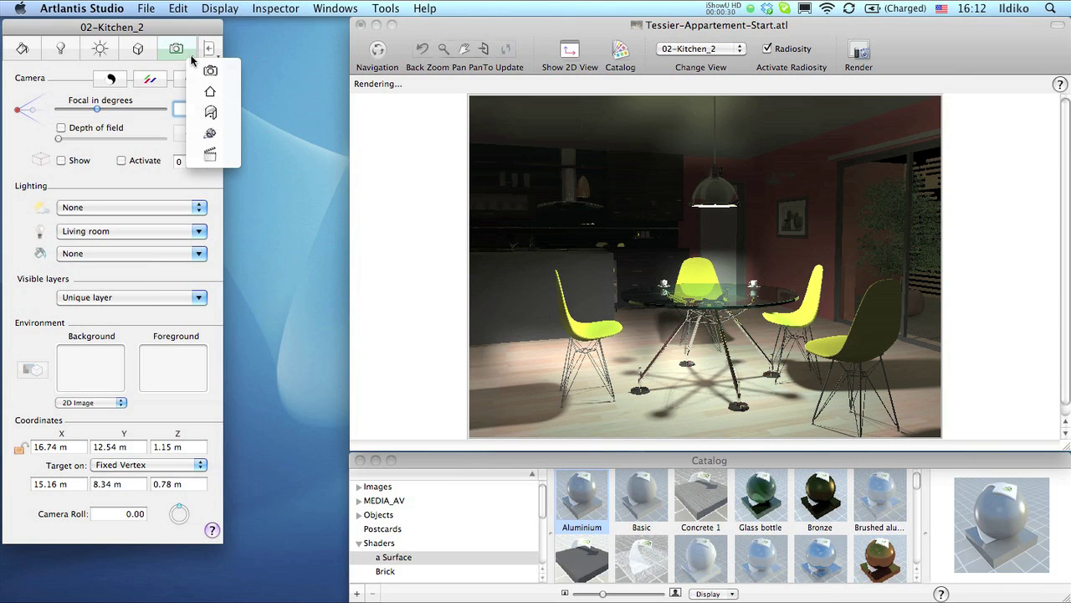
pyautogui.click(201, 114)
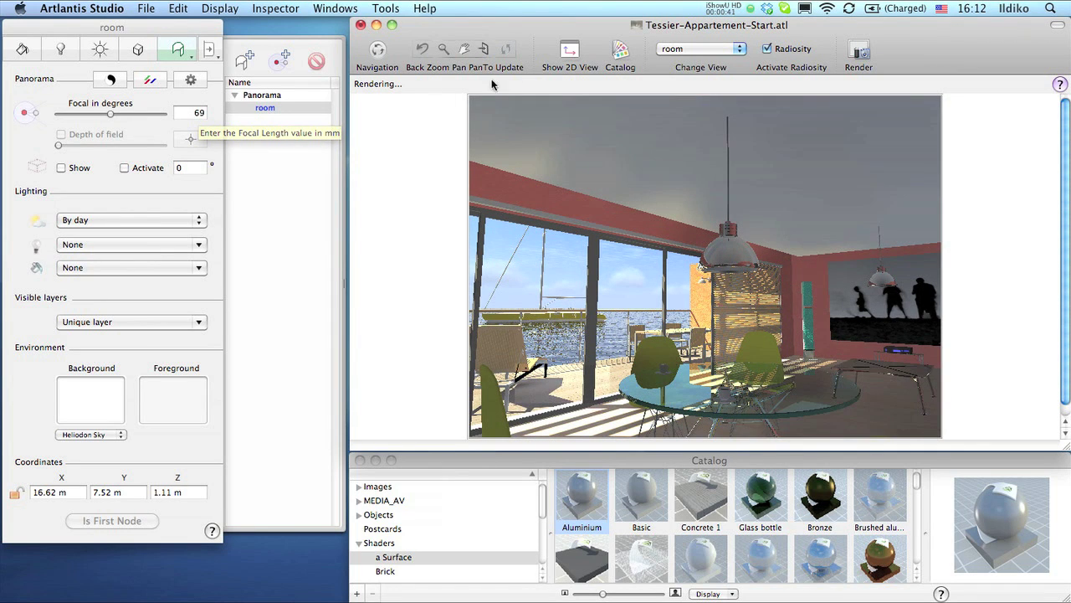
pyautogui.click(572, 52)
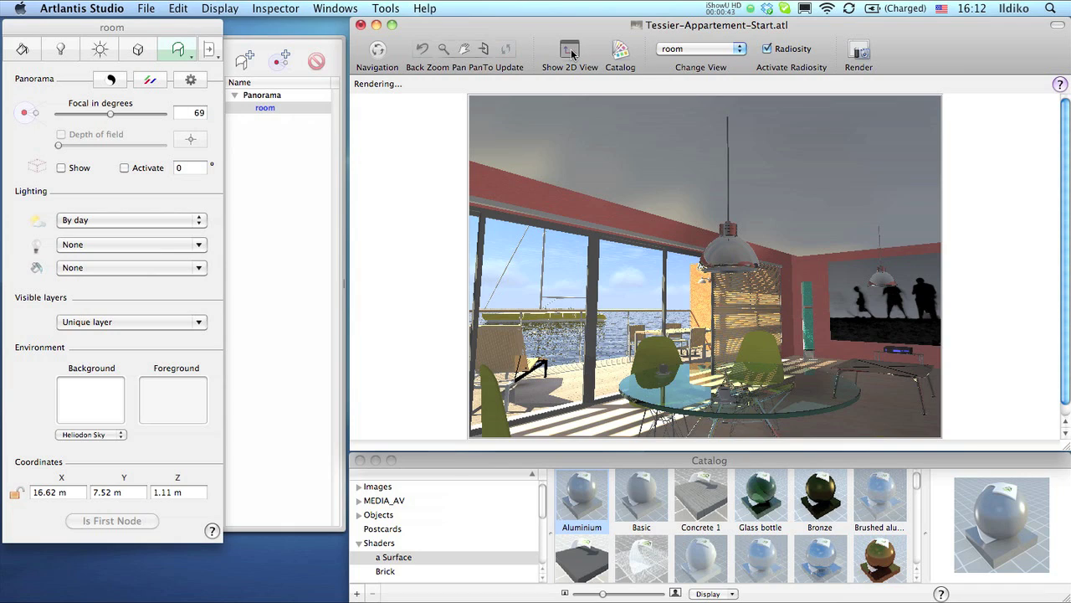
# - Rotate the room panorama camera in the 2D plan to face the balcony windows
pyautogui.scroll(3, 247, 456)
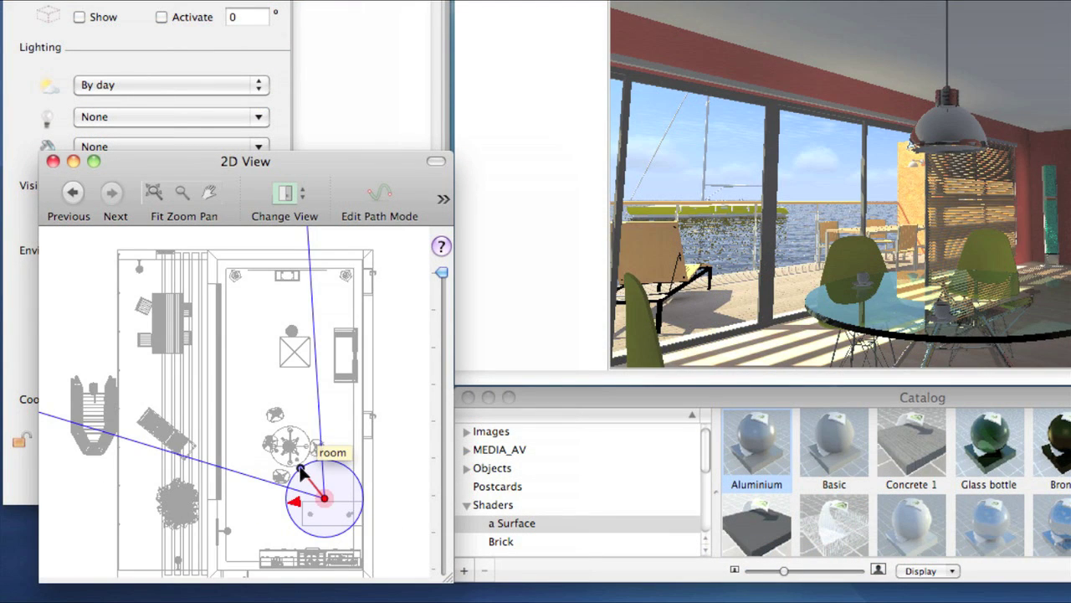
pyautogui.moveTo(301, 465); pyautogui.dragTo(329, 473)
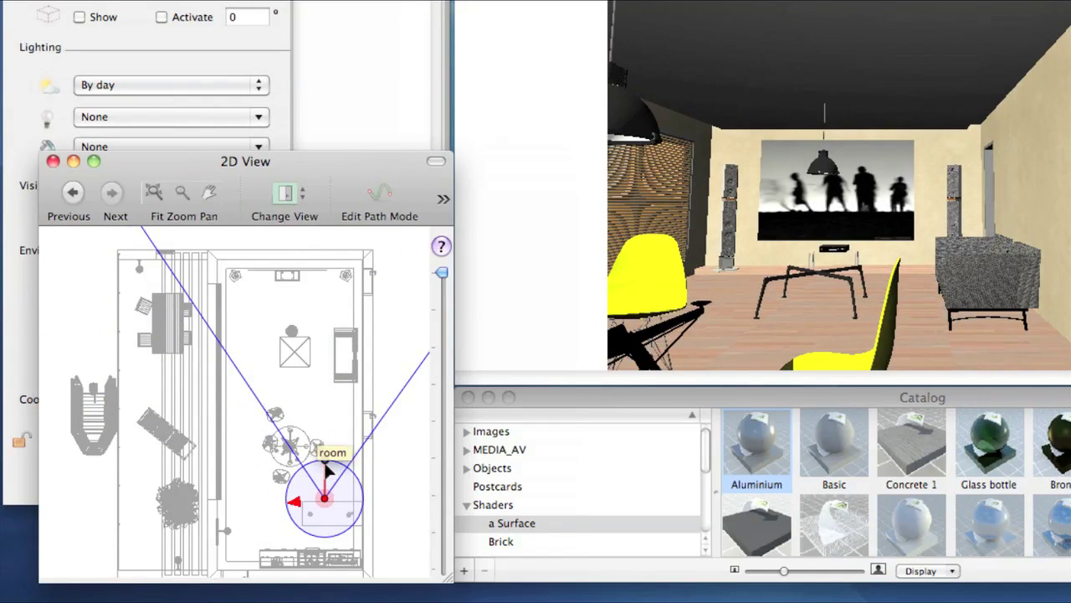
pyautogui.moveTo(329, 473)
pyautogui.mouseDown()
pyautogui.moveTo(289, 484)
pyautogui.moveTo(284, 515)
pyautogui.moveTo(287, 478)
pyautogui.mouseUp()
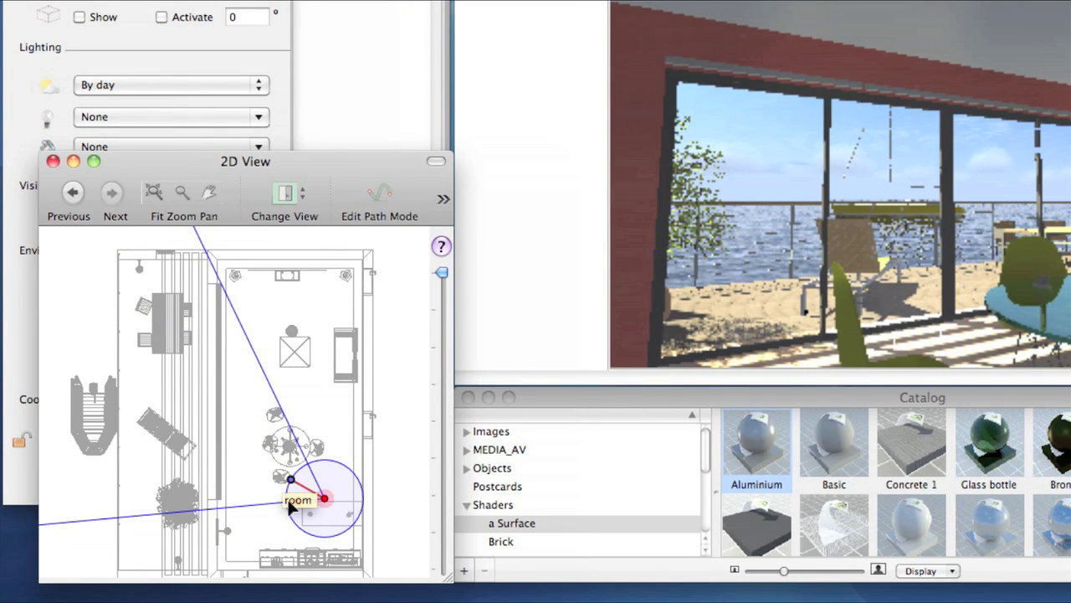
pyautogui.moveTo(288, 502); pyautogui.dragTo(291, 499)
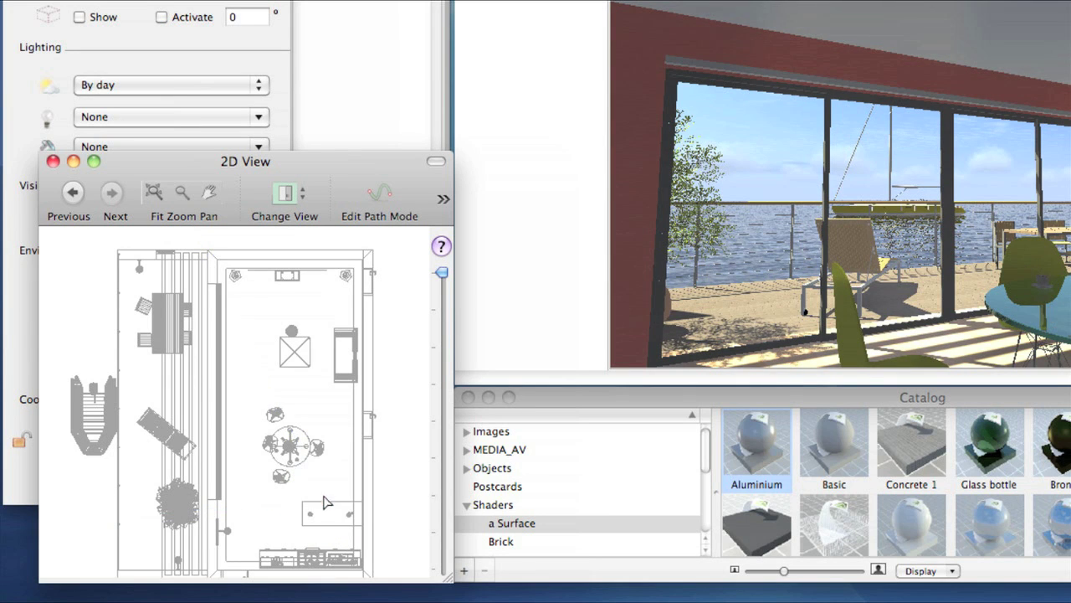
# - Place panorama nodes on the deck and in the kitchen, then link the node pairs
pyautogui.moveTo(329, 499)
pyautogui.mouseDown()
pyautogui.moveTo(180, 348)
pyautogui.moveTo(187, 354)
pyautogui.moveTo(172, 376)
pyautogui.moveTo(138, 365)
pyautogui.moveTo(138, 395)
pyautogui.moveTo(163, 416)
pyautogui.mouseUp()
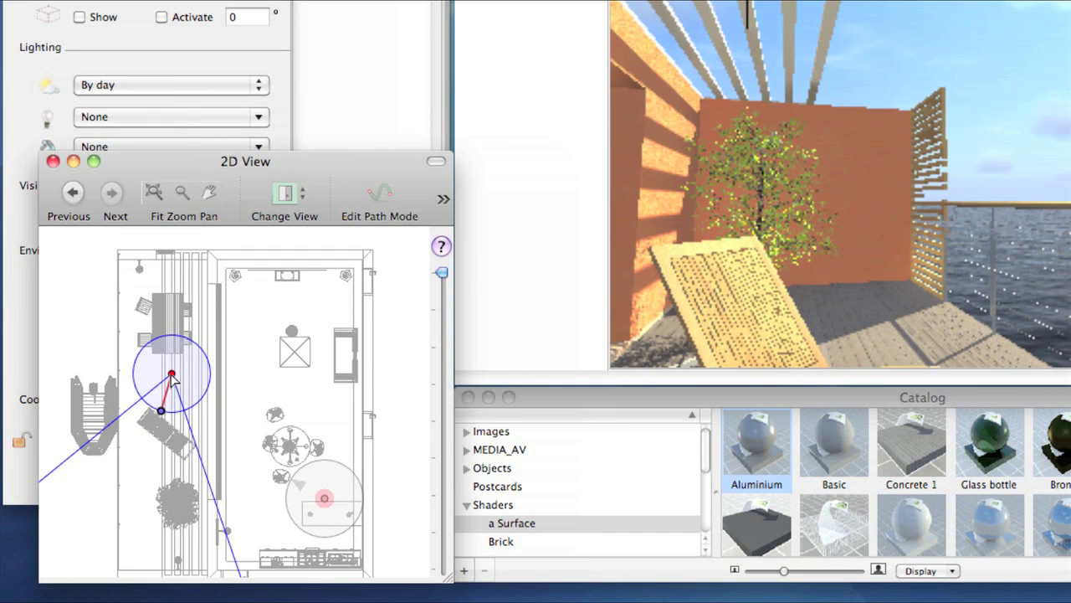
pyautogui.moveTo(173, 378)
pyautogui.mouseDown()
pyautogui.moveTo(247, 322)
pyautogui.moveTo(298, 307)
pyautogui.mouseUp()
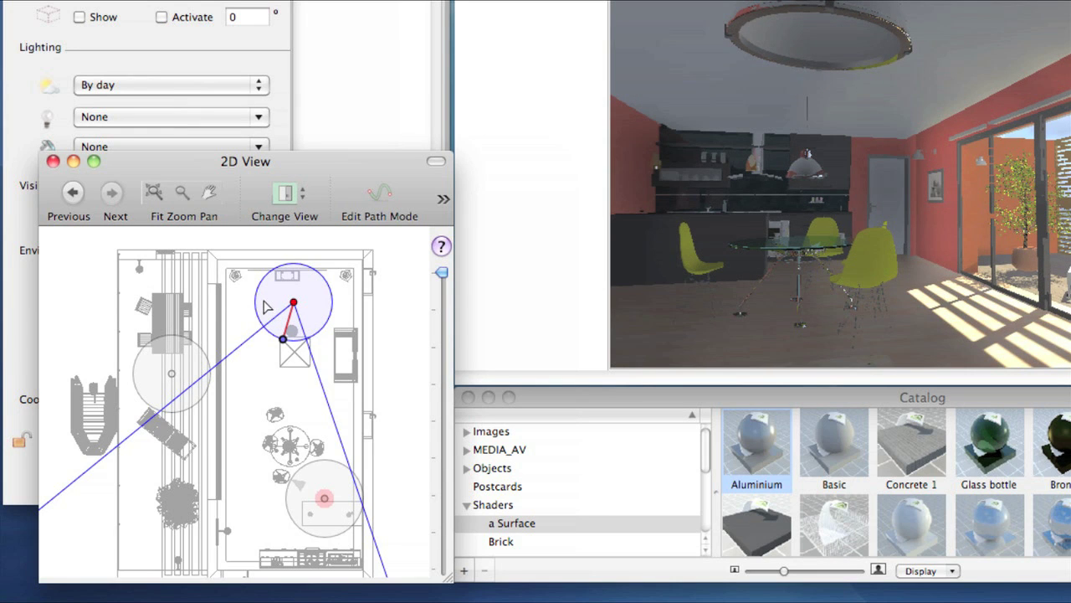
pyautogui.moveTo(264, 306); pyautogui.dragTo(180, 360)
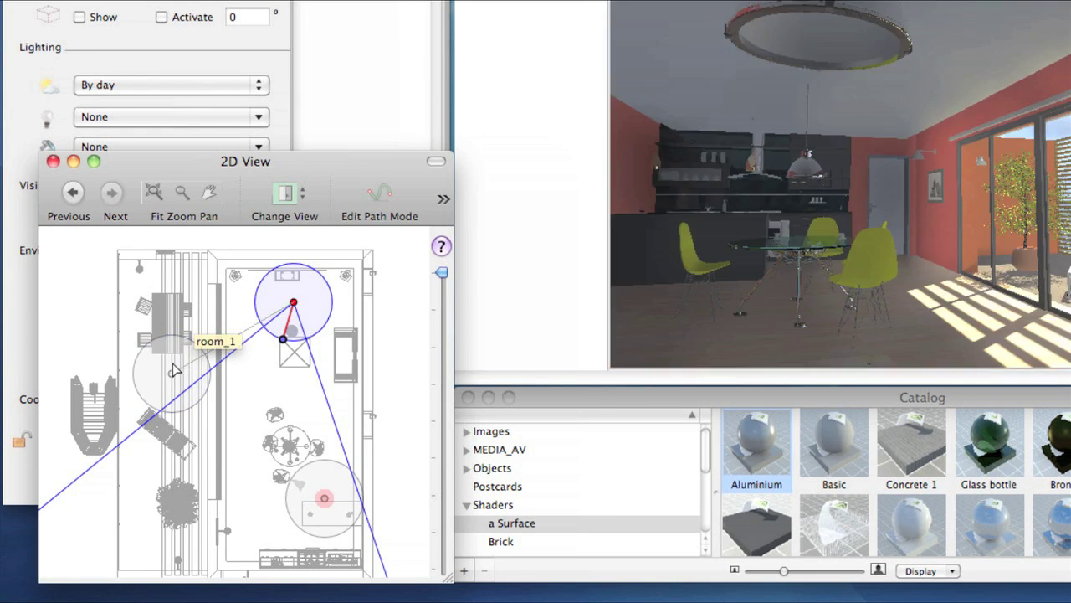
pyautogui.moveTo(179, 360)
pyautogui.mouseDown()
pyautogui.moveTo(309, 475)
pyautogui.moveTo(305, 317)
pyautogui.mouseUp()
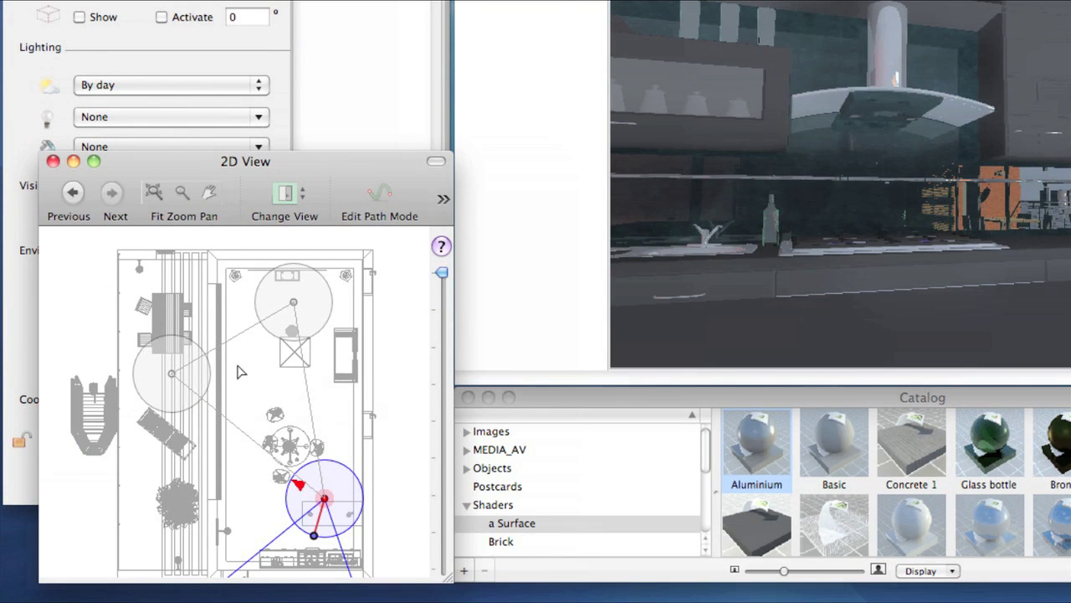
# - Rename the panorama nodes room to 'kitchen' and room_2 to 'outdoor'
pyautogui.write('k')
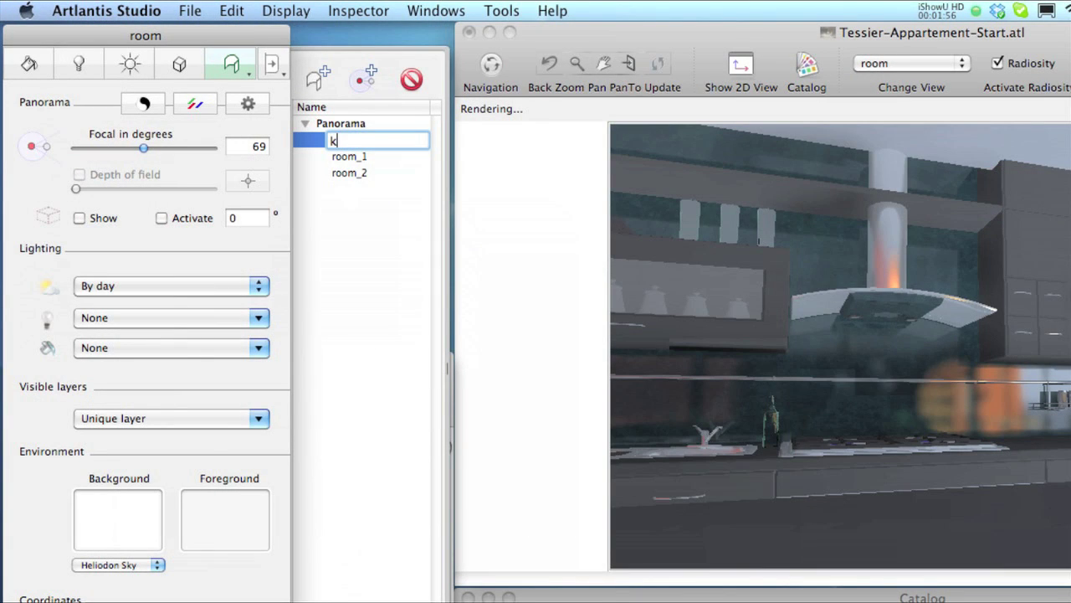
pyautogui.write('itche')
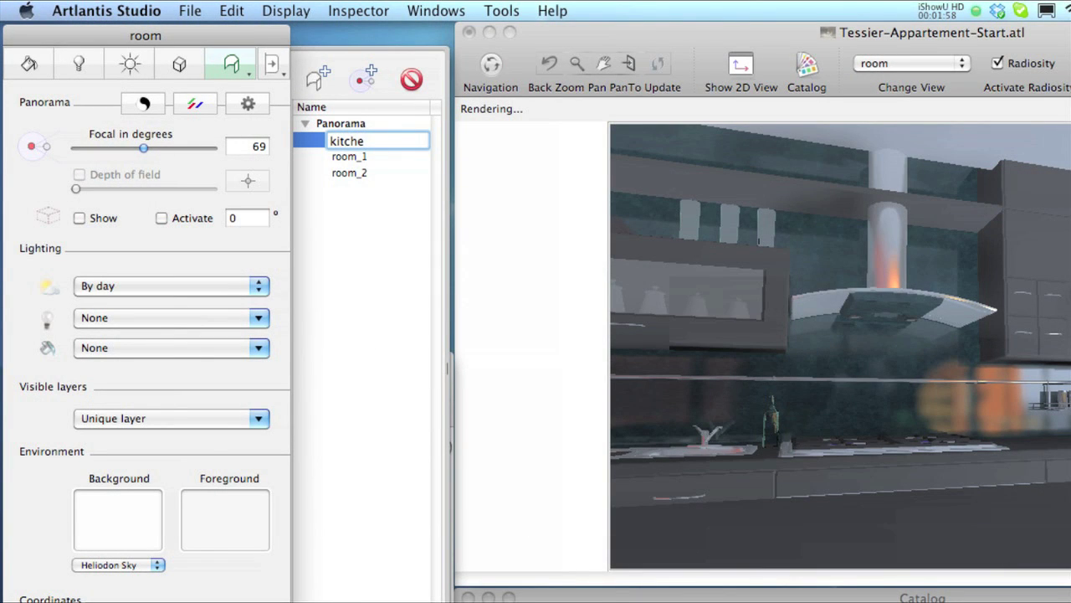
pyautogui.write('n')
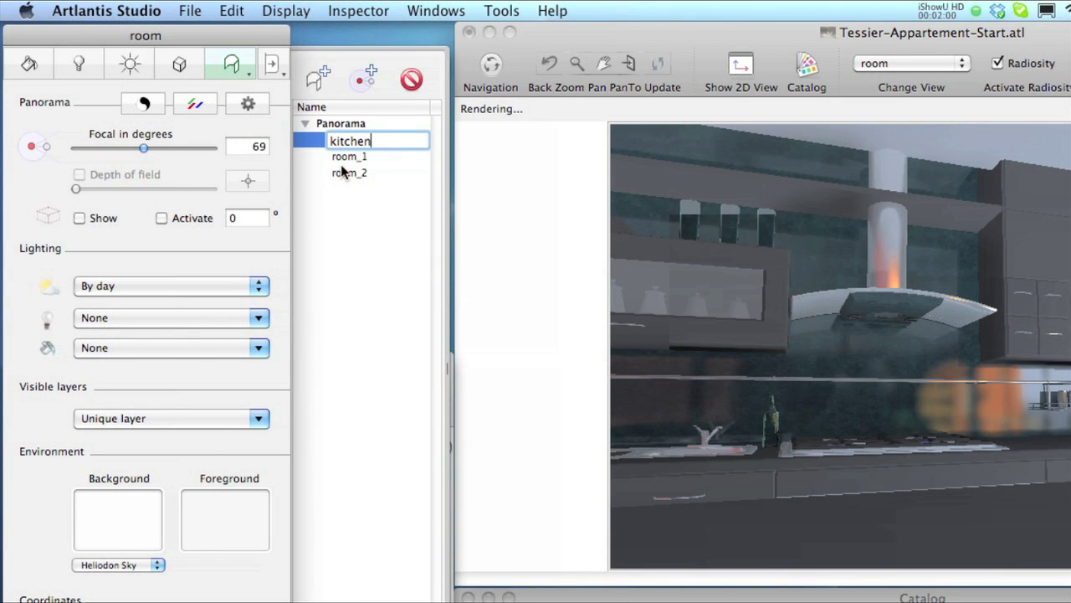
pyautogui.click(341, 170)
pyautogui.write('o')
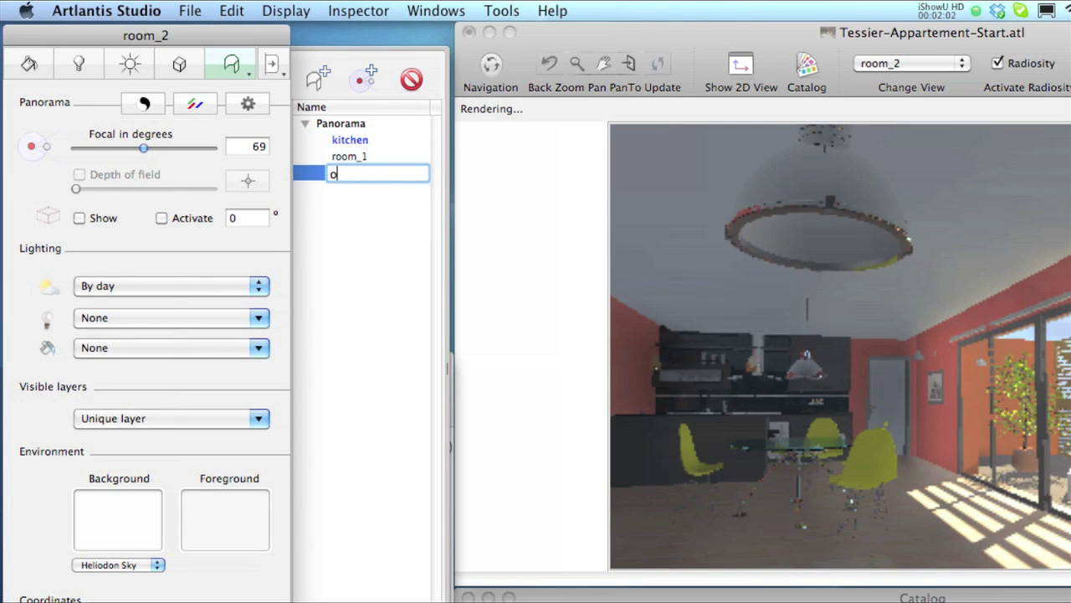
pyautogui.write('utdoor')
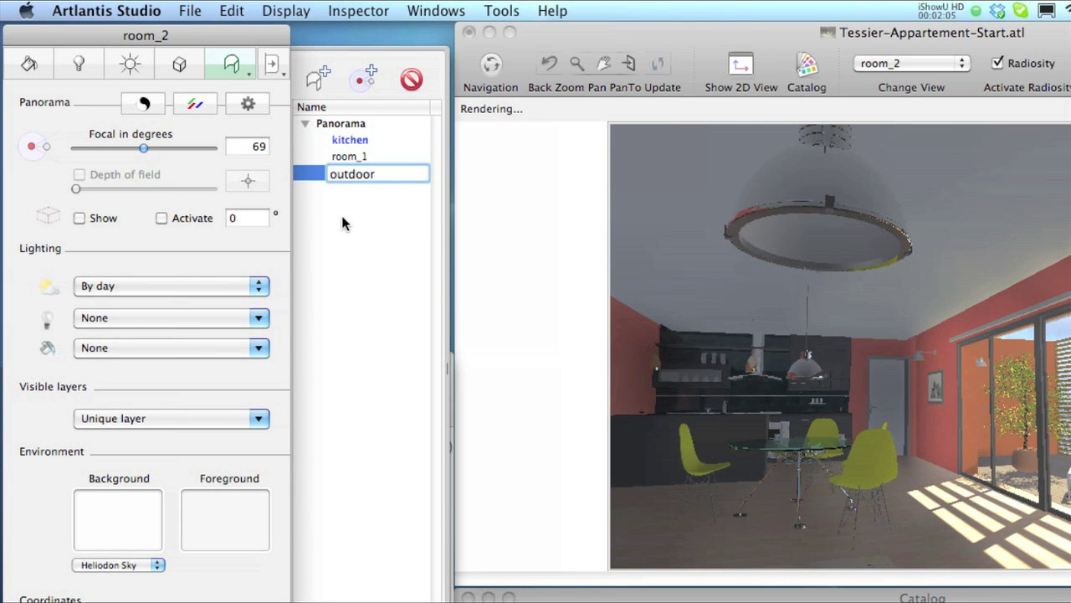
pyautogui.press('Return')
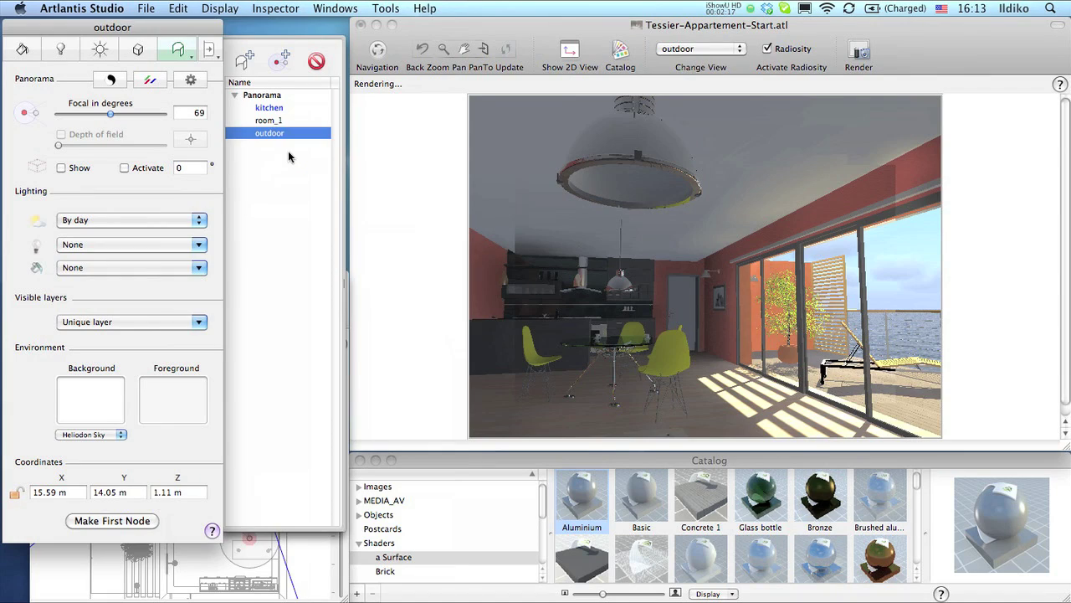
# - Set the panorama render to save as 'house' in HTML format, then show its rendering parameters
pyautogui.click(858, 54)
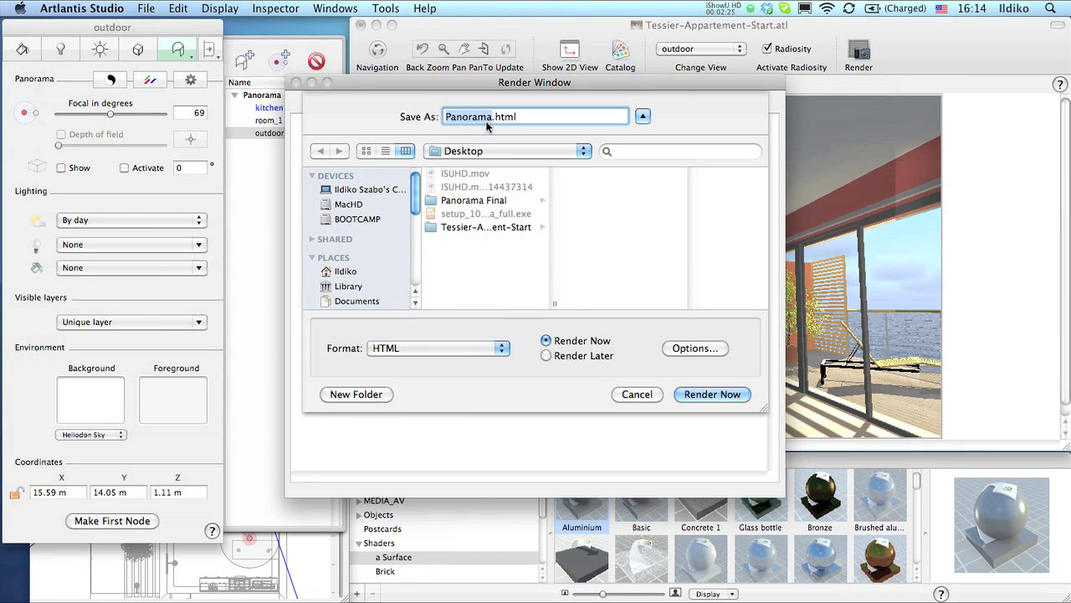
pyautogui.write('house')
pyautogui.click(488, 348)
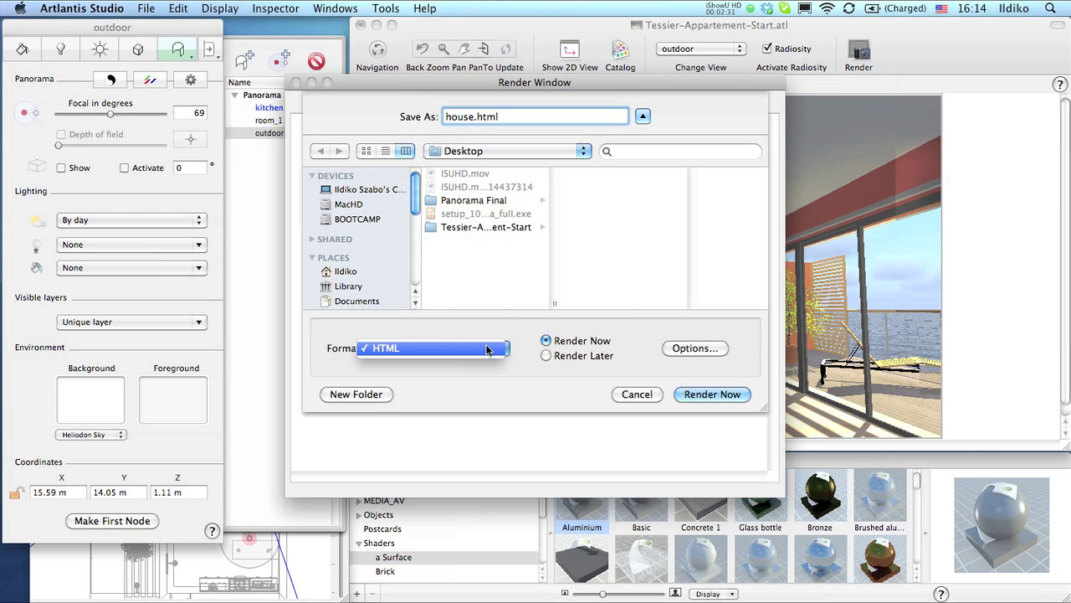
pyautogui.click(488, 348)
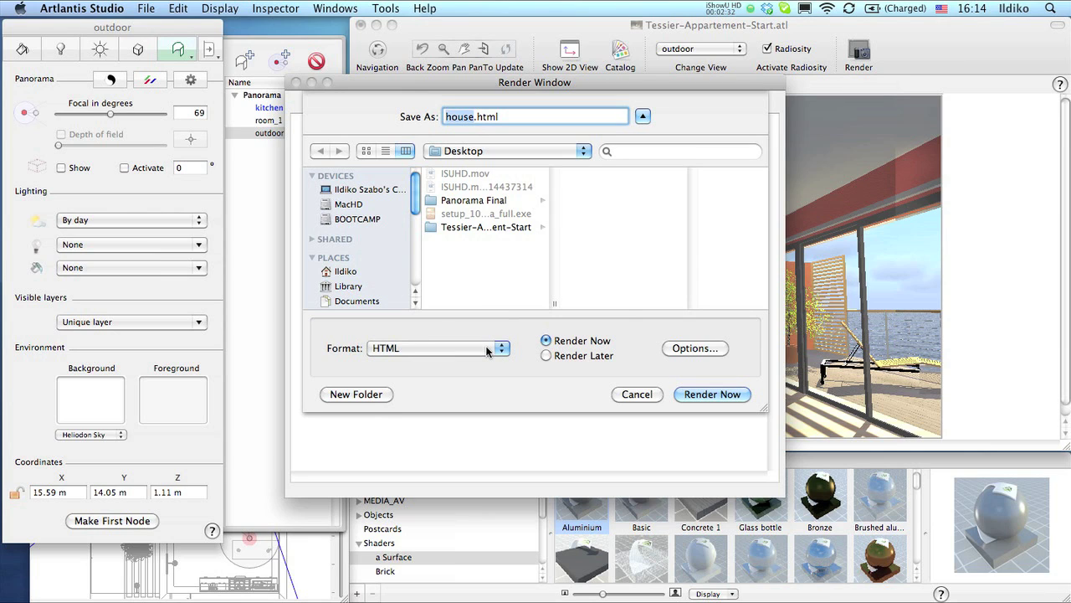
pyautogui.click(685, 350)
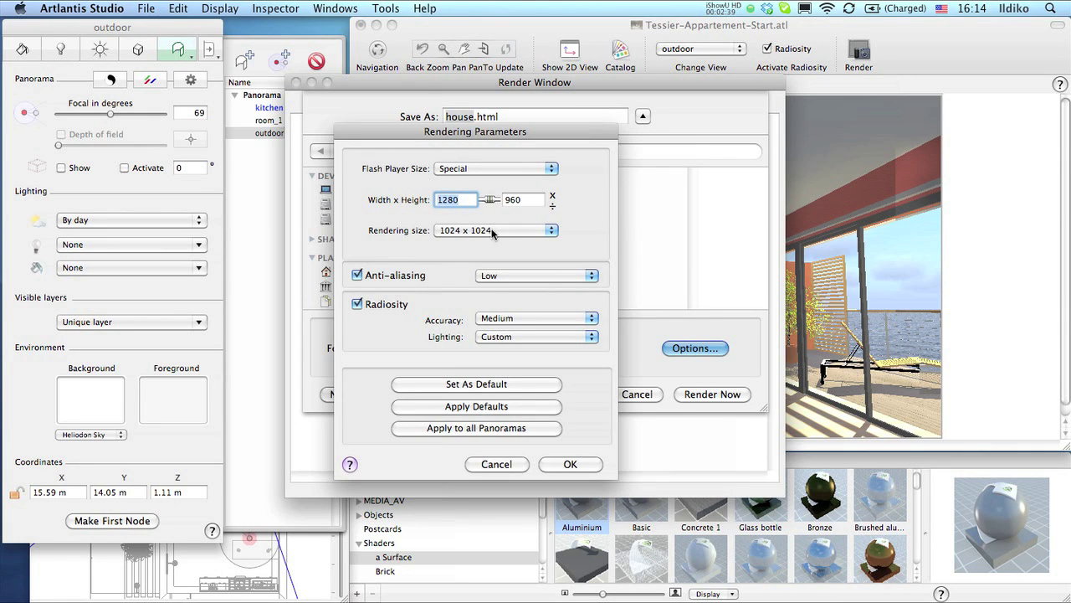
# - Choose 640 x 640 as the panorama rendering size
pyautogui.click(494, 232)
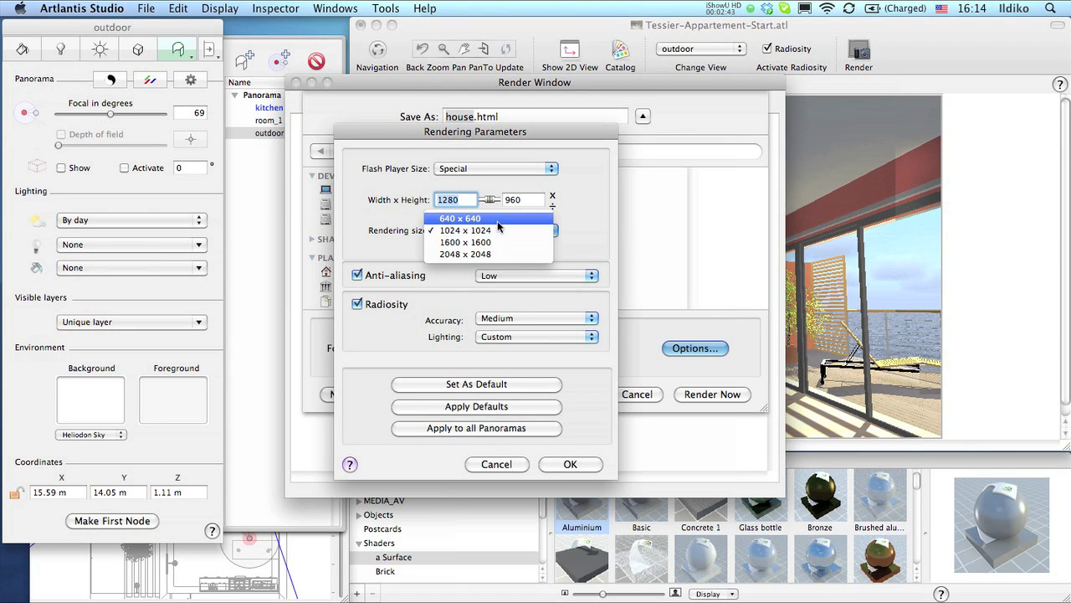
pyautogui.click(498, 218)
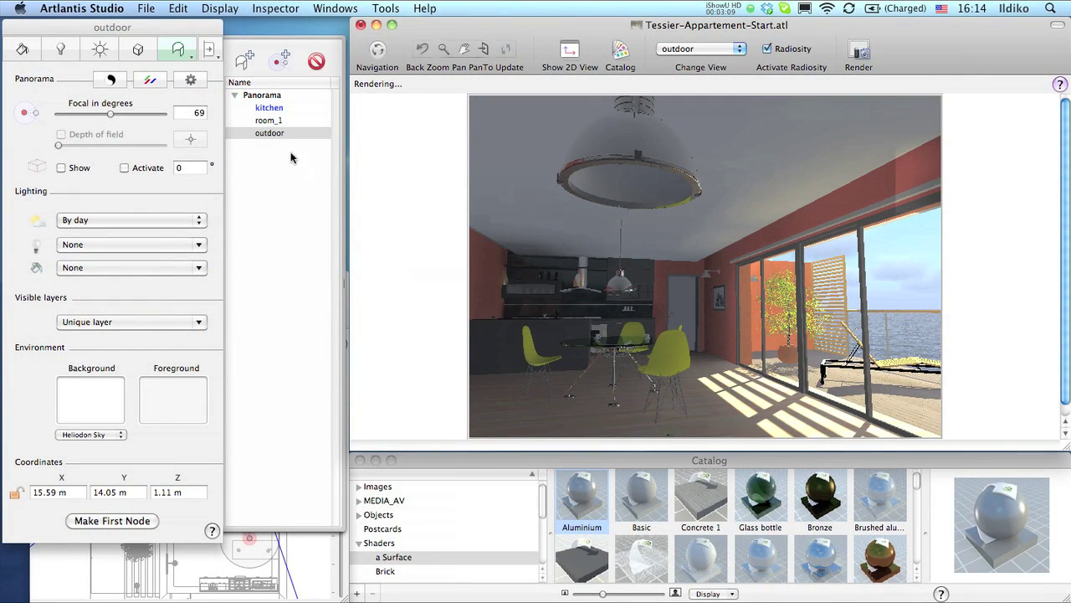
# - Create a shown, activated parallel Top view and rename it '00'
pyautogui.click(210, 50)
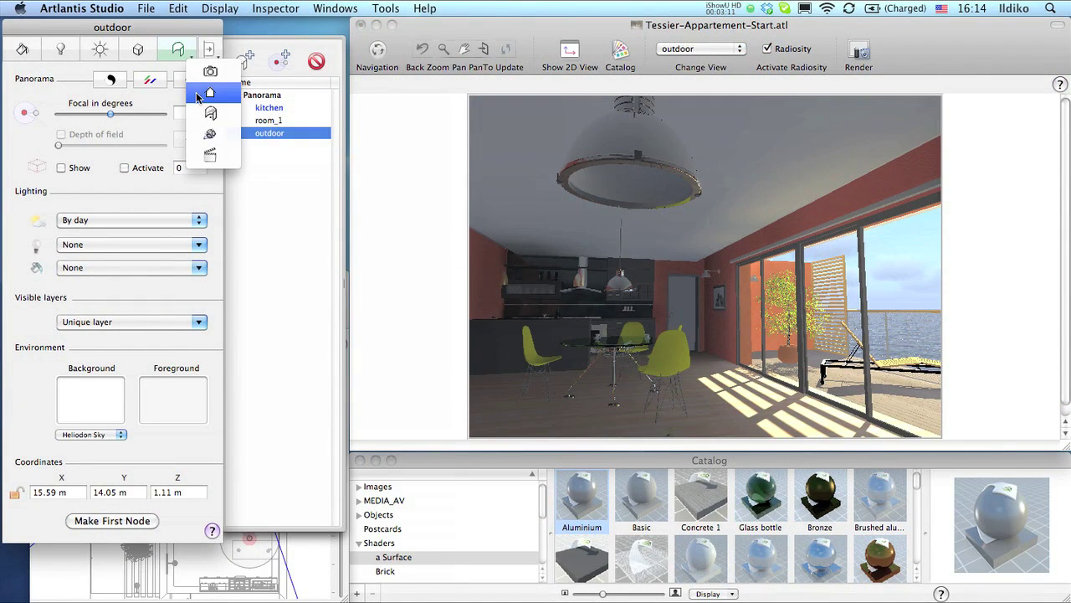
pyautogui.click(197, 94)
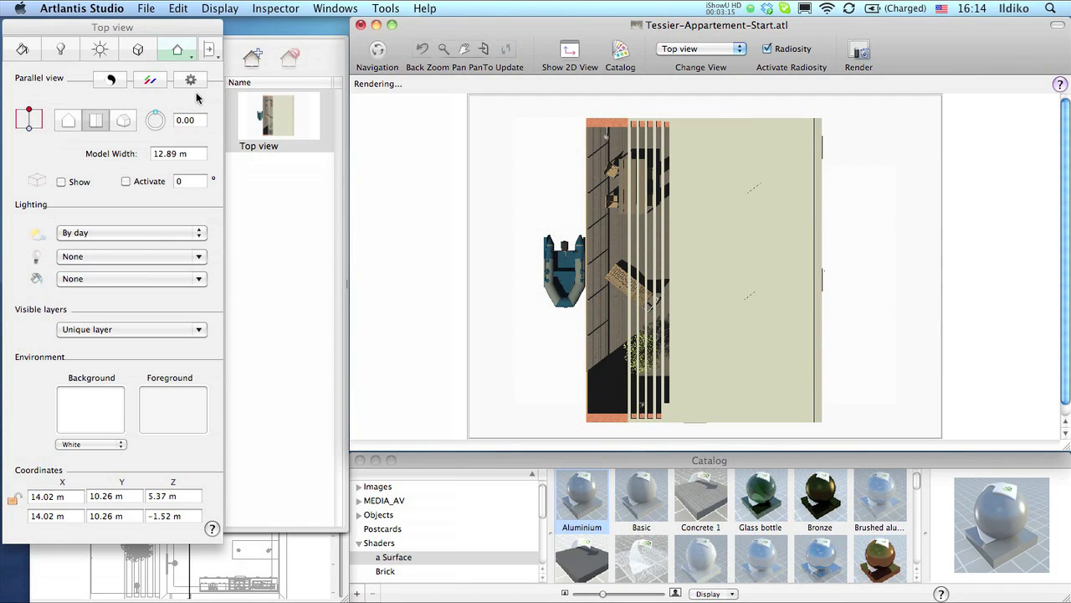
pyautogui.click(61, 183)
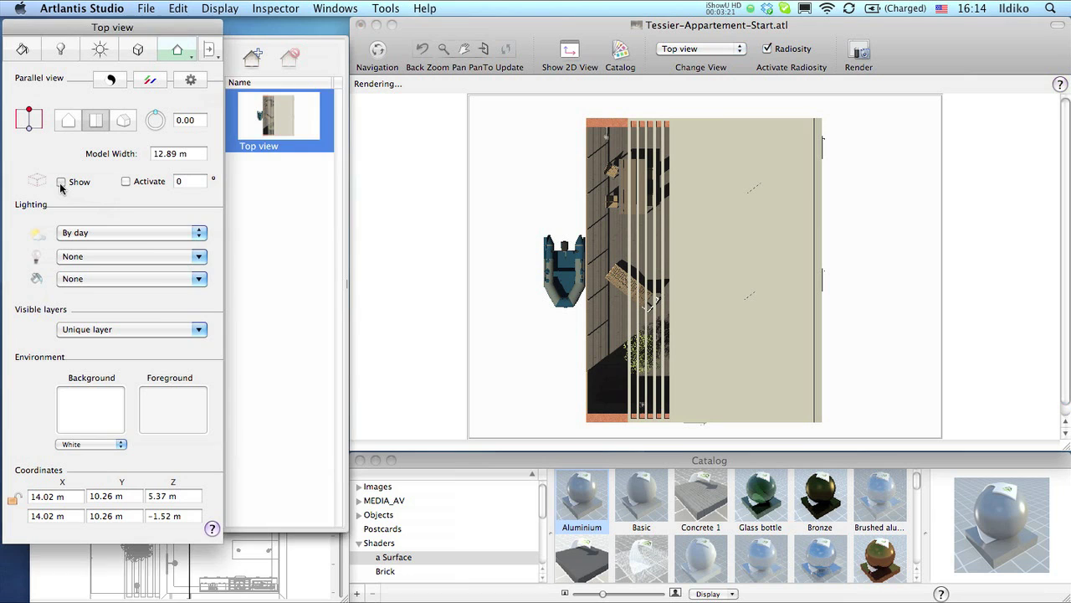
pyautogui.click(124, 182)
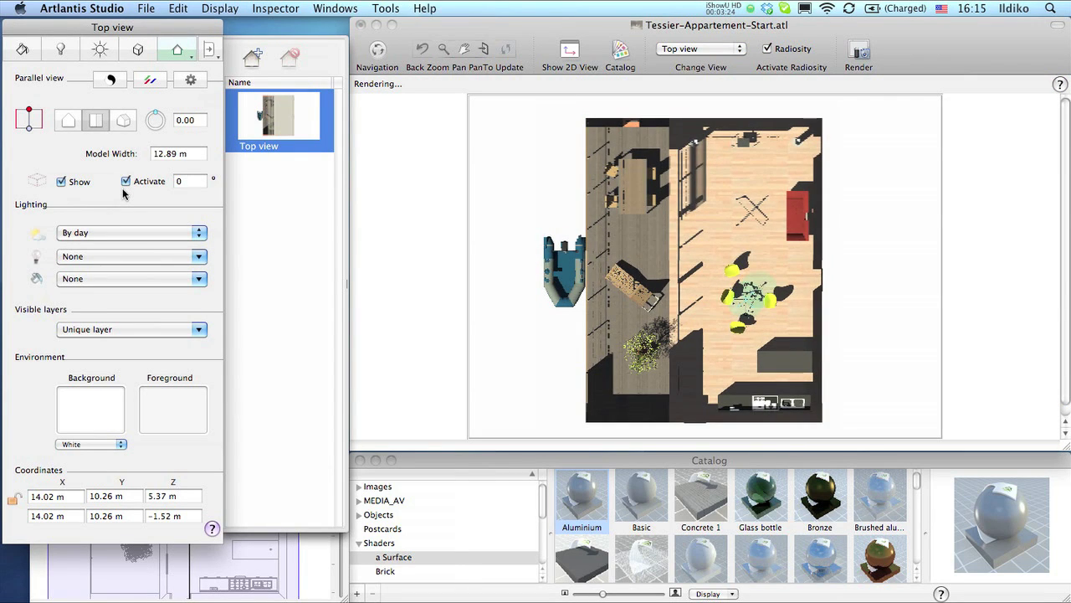
pyautogui.doubleClick(256, 147)
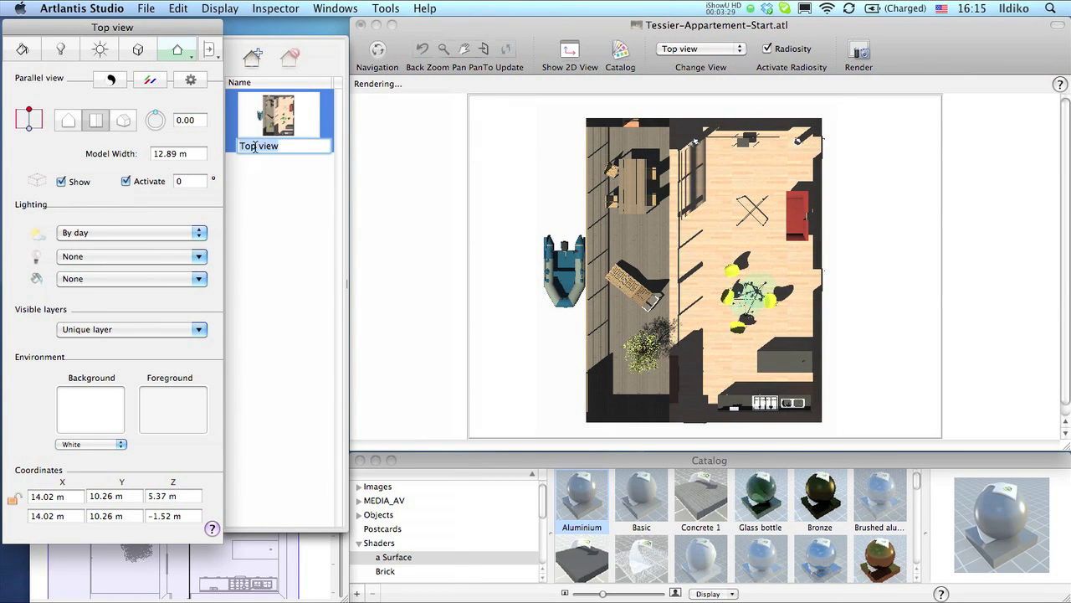
pyautogui.write('00')
pyautogui.press('Return')
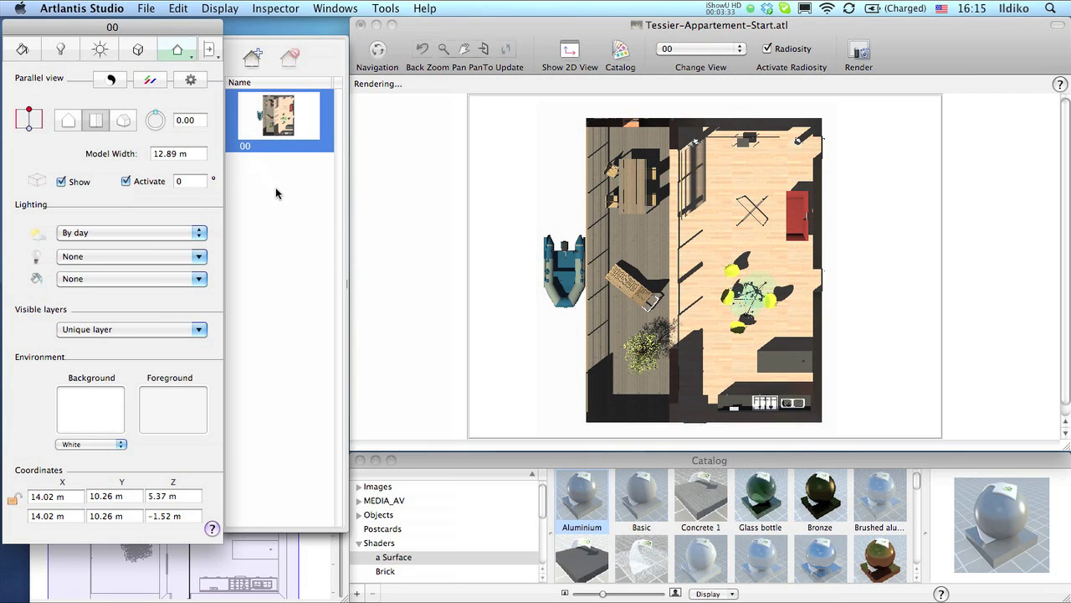
# - Set up rendering of the 00 top view in JPEG format
pyautogui.click(738, 97)
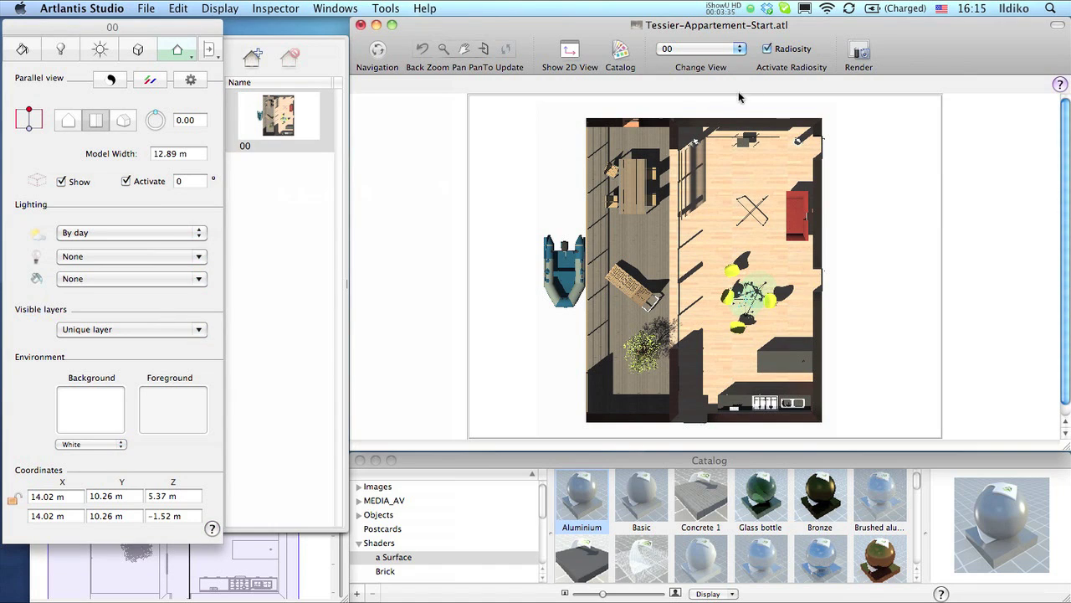
pyautogui.click(861, 57)
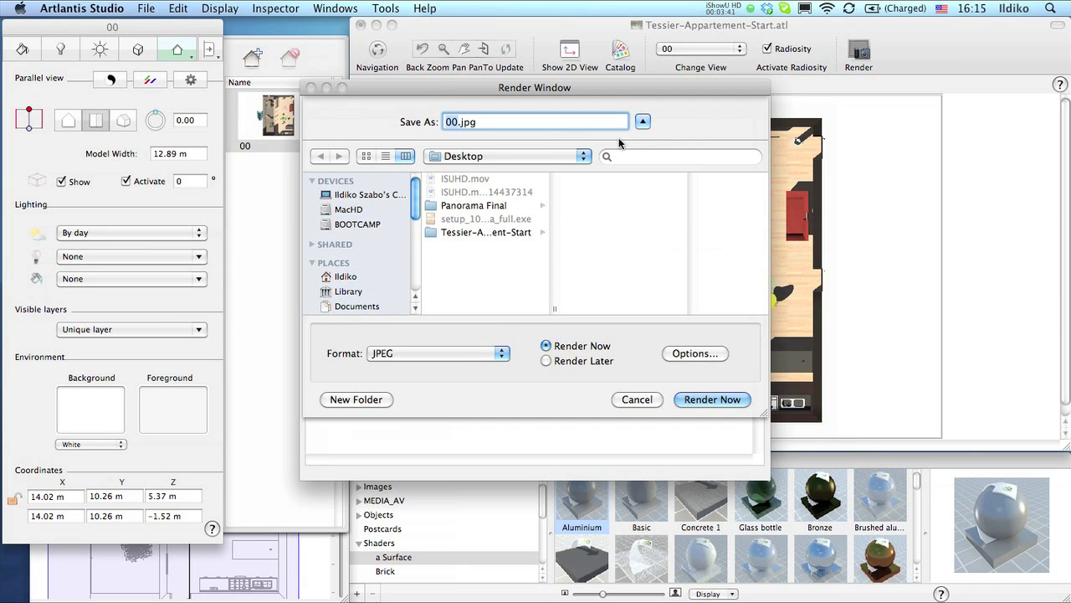
pyautogui.click(455, 357)
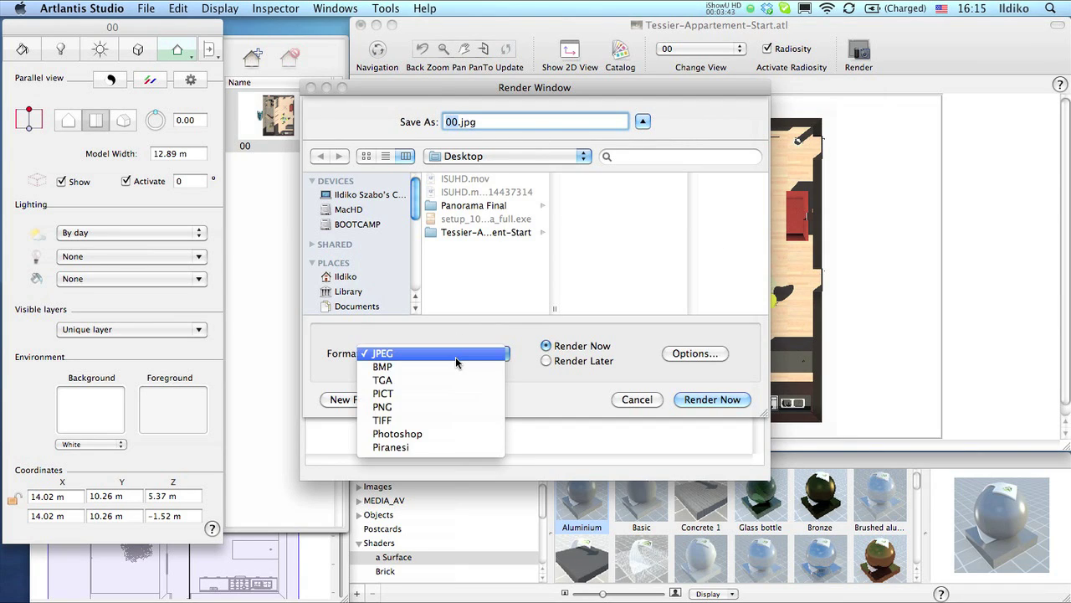
pyautogui.click(456, 356)
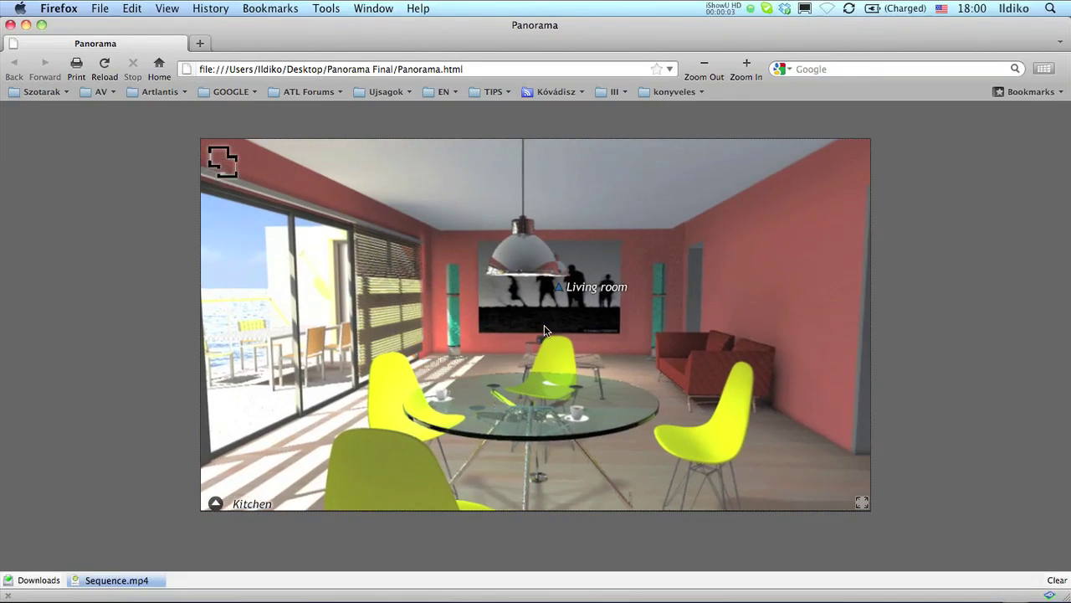
# - Follow the Living room hotspot and pan left until the window blinds fill the view
pyautogui.click(542, 305)
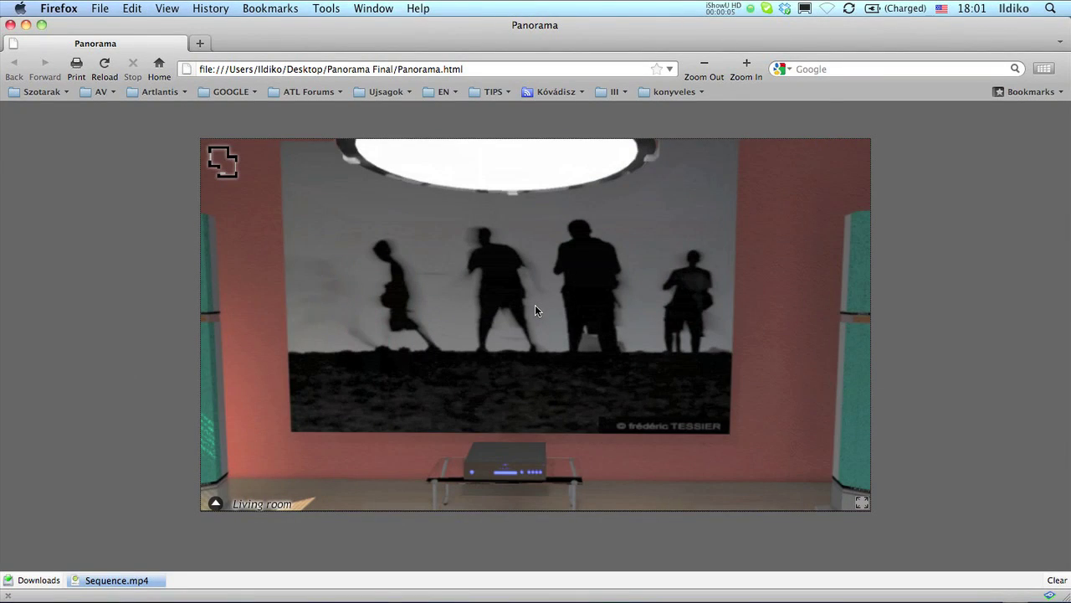
pyautogui.moveTo(535, 304); pyautogui.dragTo(494, 306)
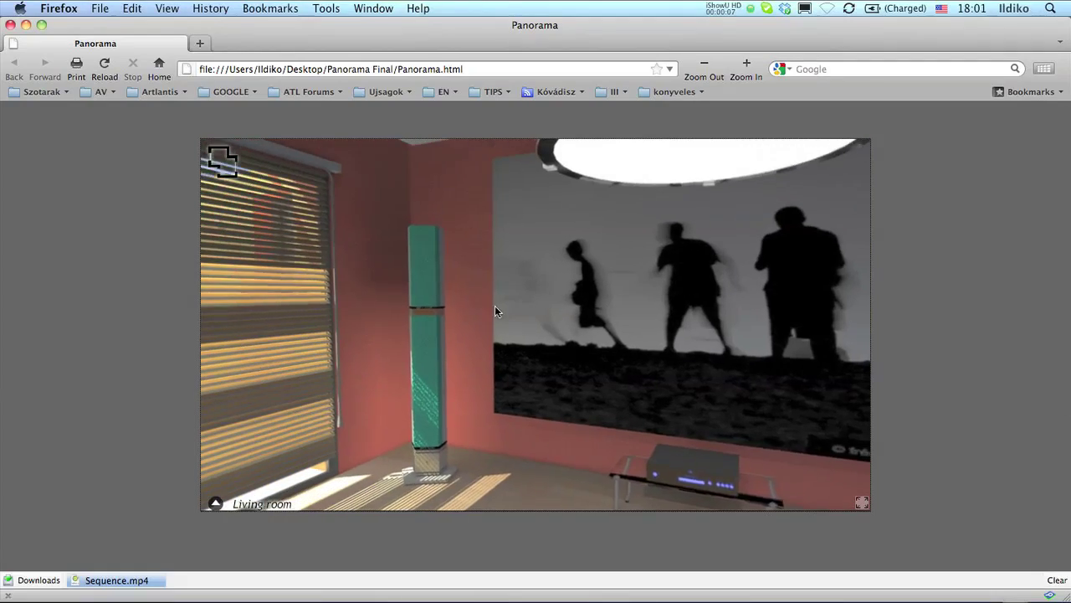
pyautogui.moveTo(494, 311); pyautogui.dragTo(493, 313)
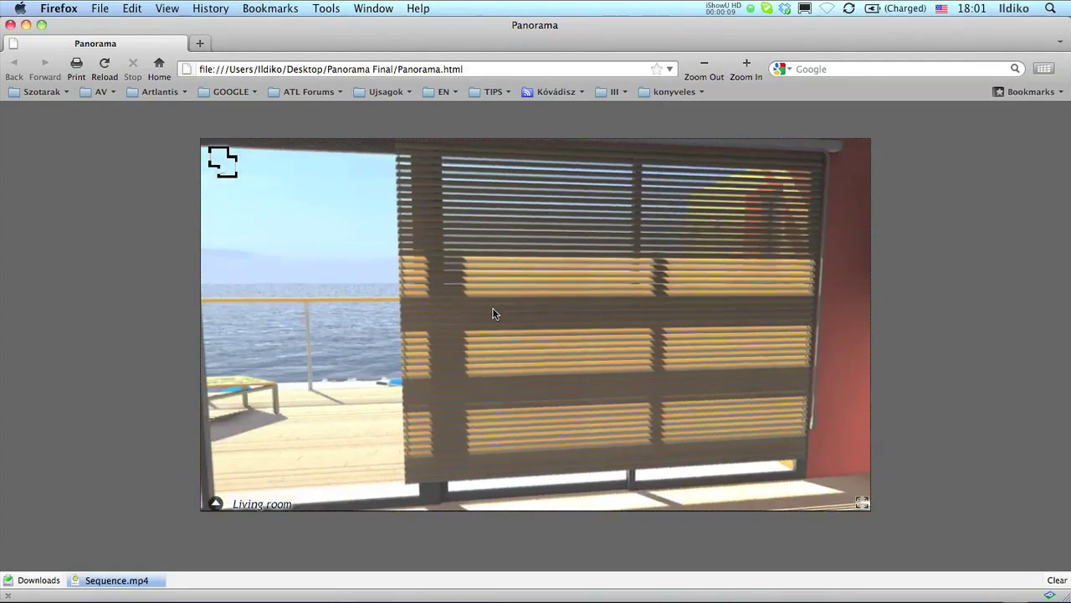